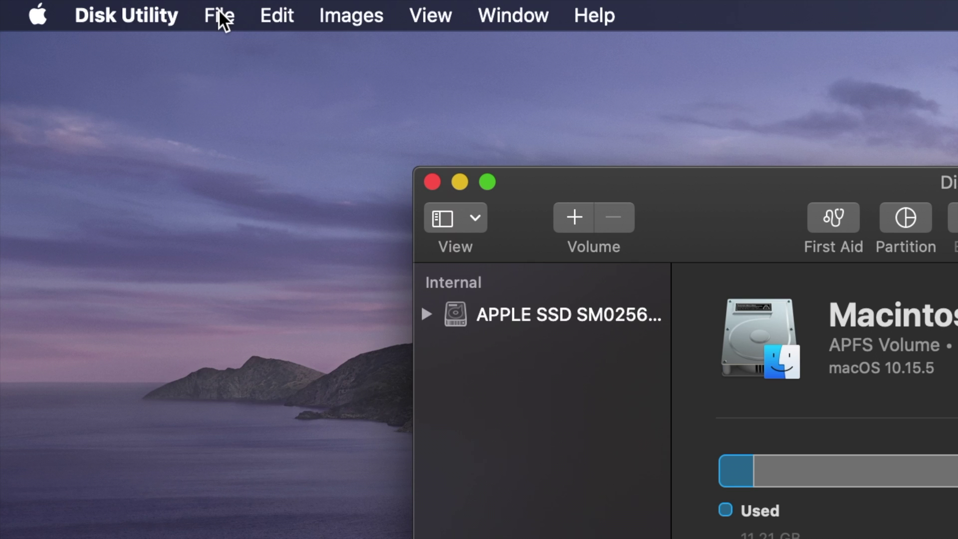
# - Start a new blank disk image named 'Nothing to see here', saved to the Desktop, without tags
pyautogui.click(220, 13)
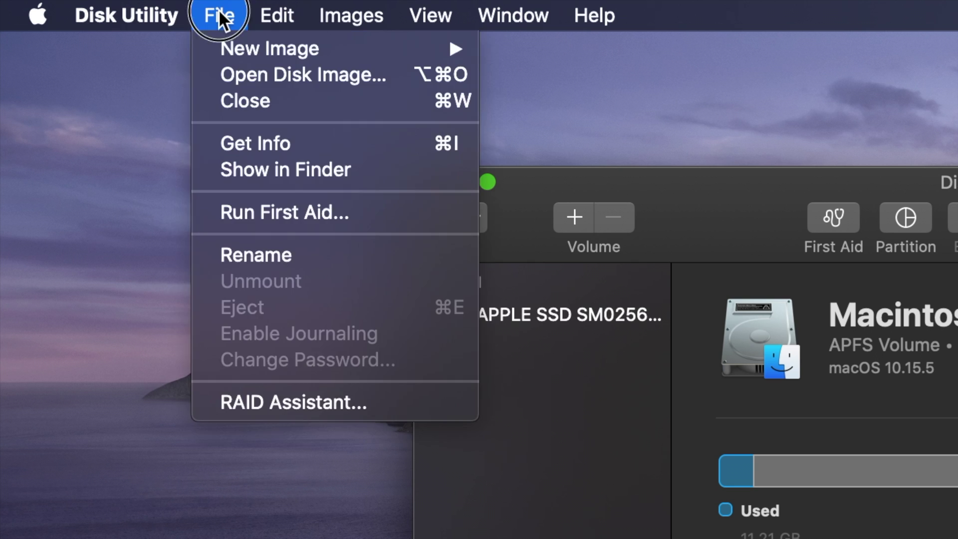
pyautogui.moveTo(223, 48)
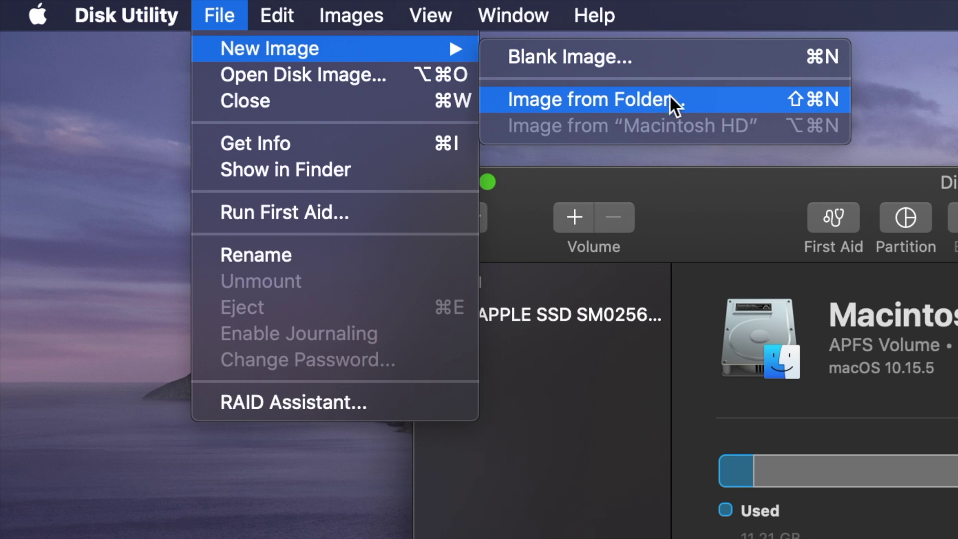
pyautogui.click(659, 58)
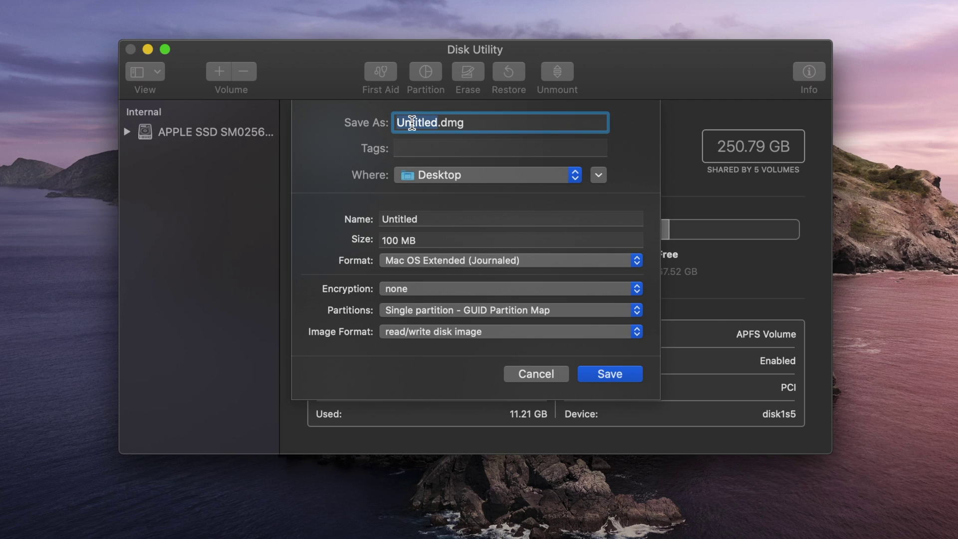
pyautogui.write('Nothing to s')
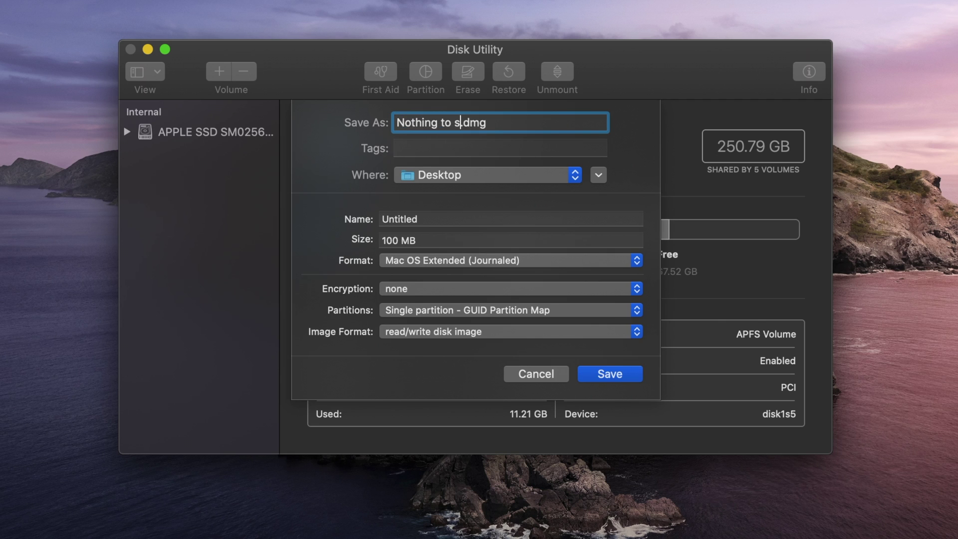
pyautogui.write('ee here')
pyautogui.click(418, 150)
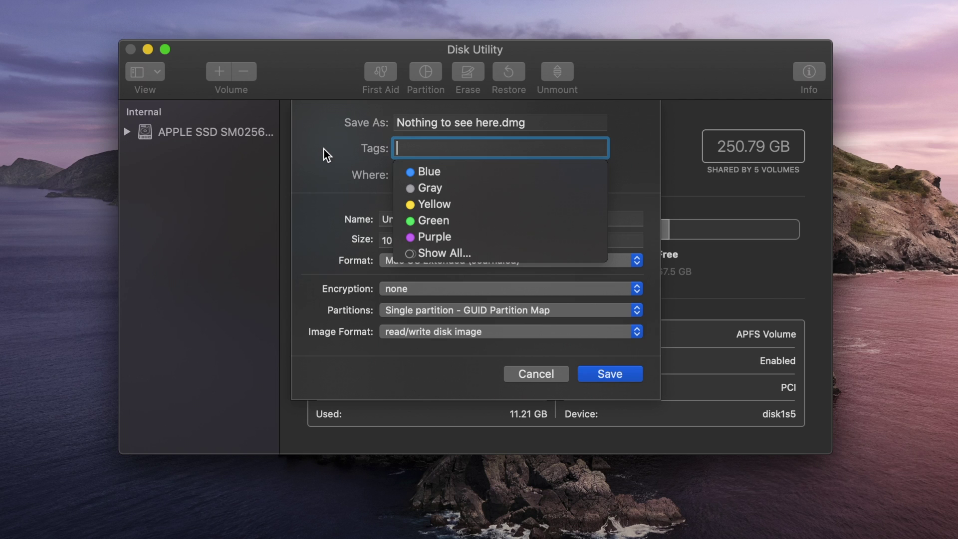
pyautogui.click(649, 167)
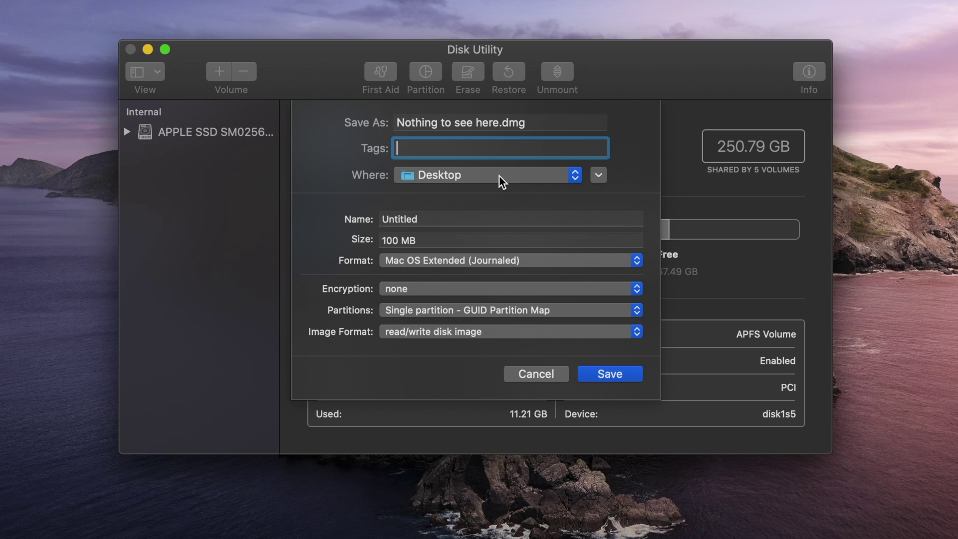
pyautogui.doubleClick(399, 218)
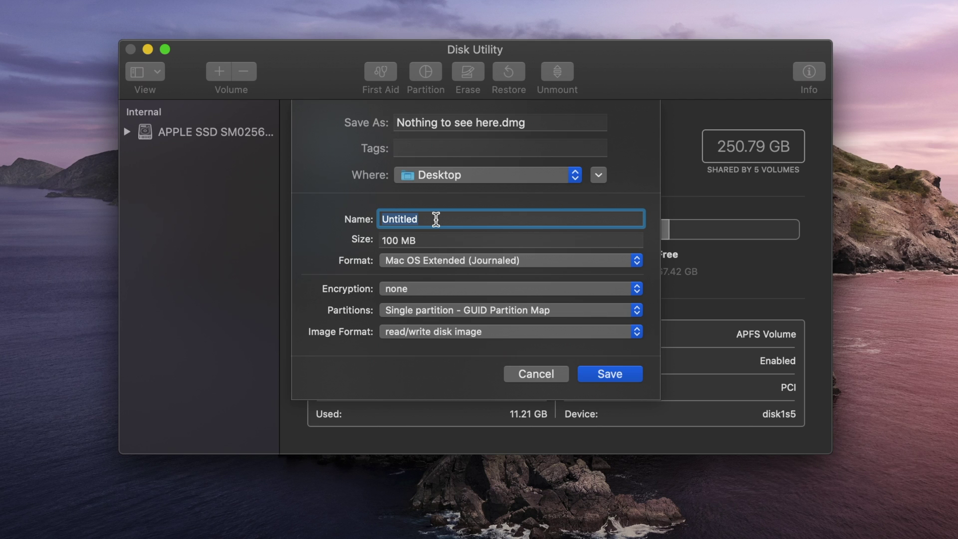
# - Name the volume 'Super Secret Spy Files' and change the image size from 100 MB to 1 GB
pyautogui.write('Super Secret Spy Files')
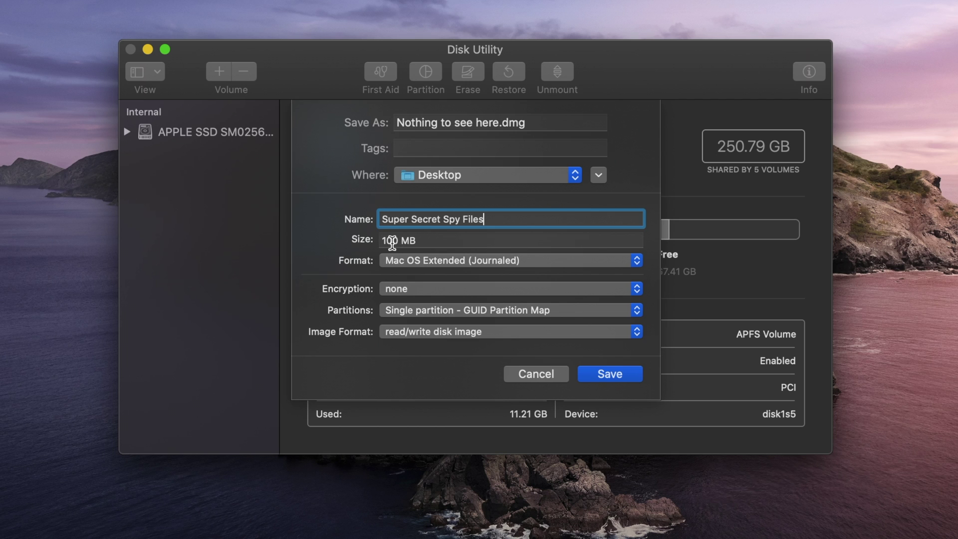
pyautogui.doubleClick(392, 241)
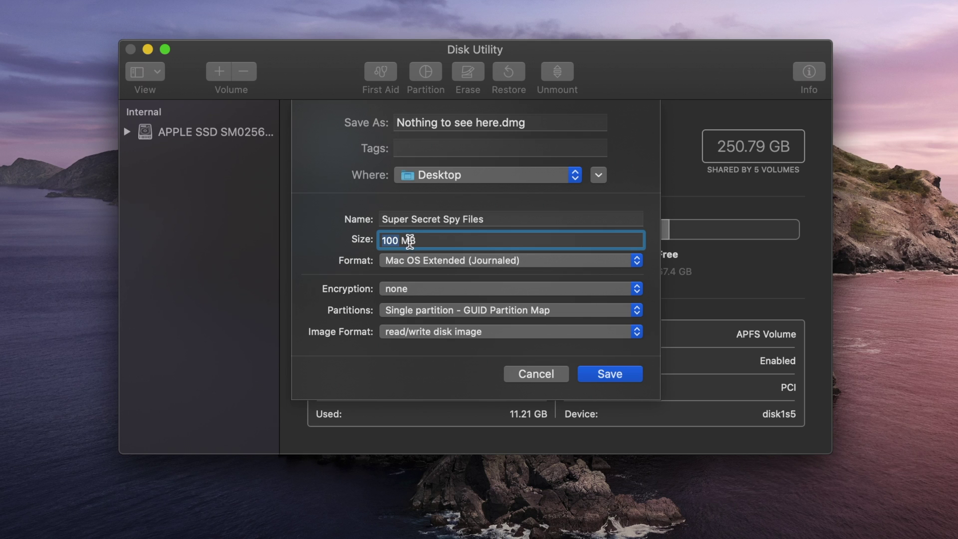
pyautogui.click(408, 242)
pyautogui.press('BackSpace')
pyautogui.write('G')
pyautogui.click(397, 241)
pyautogui.press('BackSpace')
pyautogui.press('BackSpace')
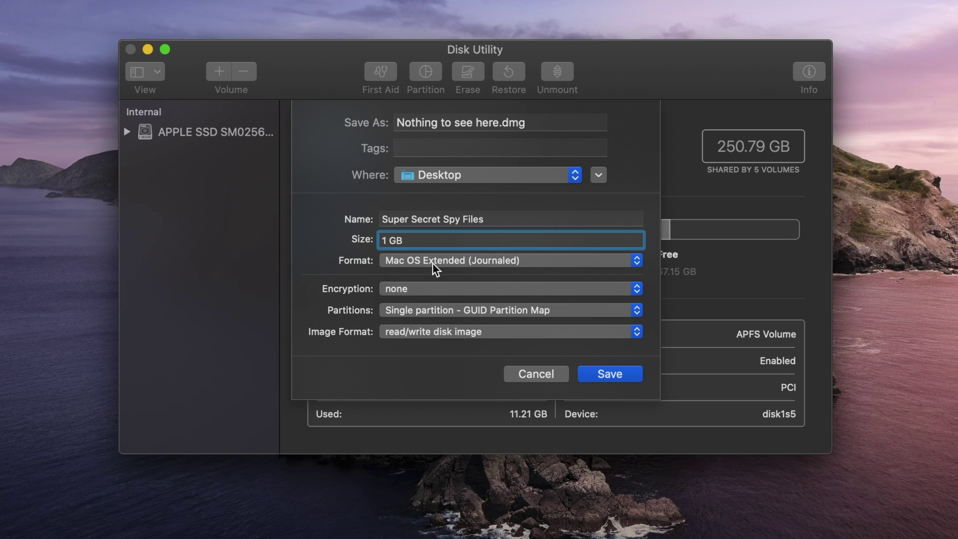
# - Choose APFS as the image's volume format
pyautogui.click(526, 261)
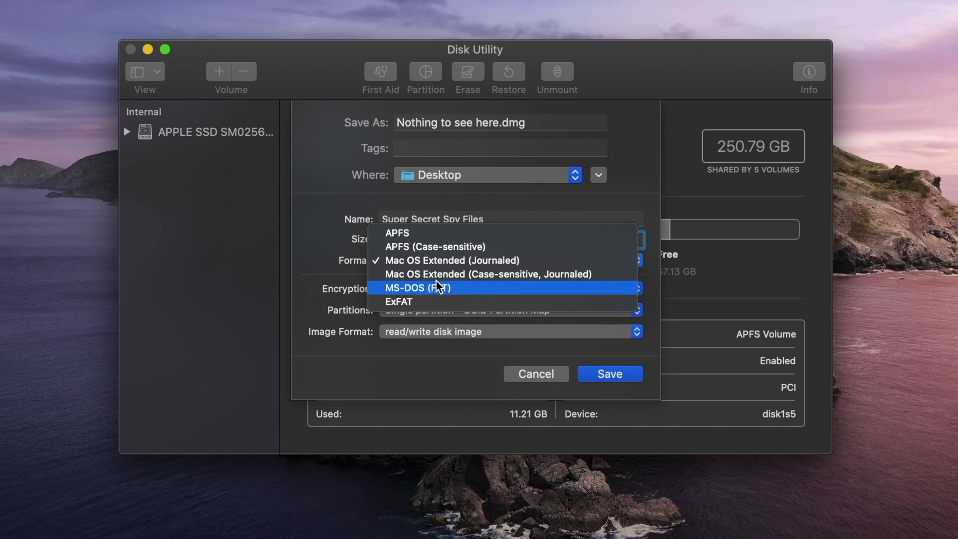
pyautogui.click(427, 233)
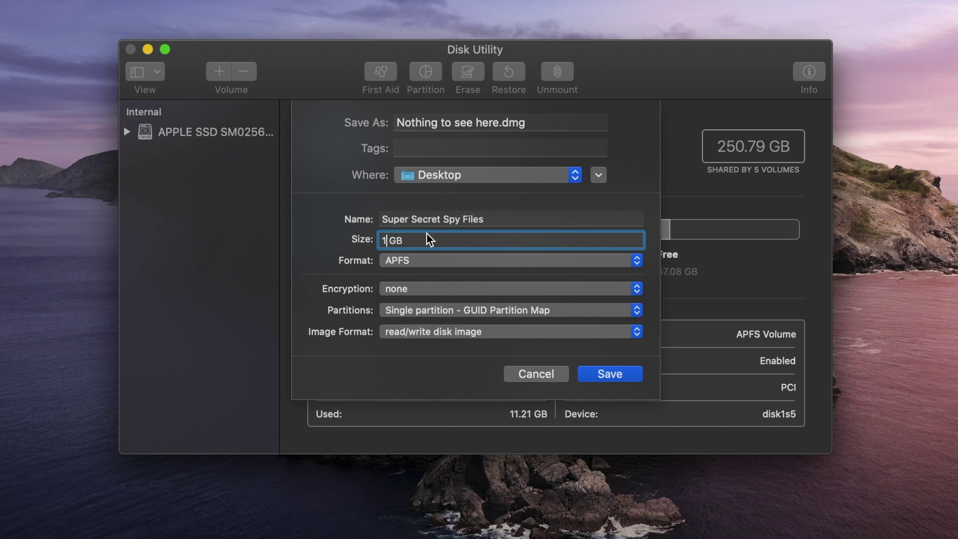
# - Choose 256-bit AES encryption for the image so the password prompt appears
pyautogui.click(421, 289)
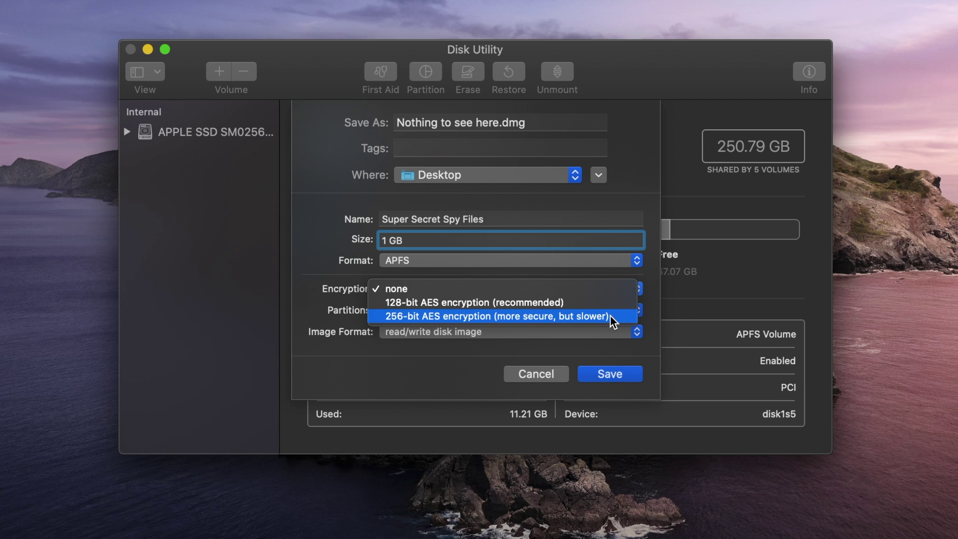
pyautogui.click(610, 316)
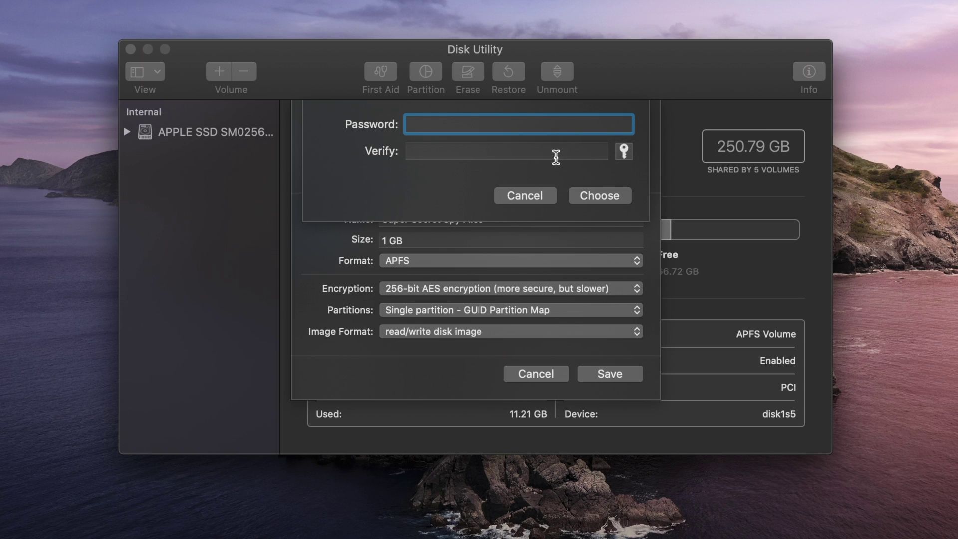
# - Try the Password Assistant with Letters & Numbers, lengthening the suggestion to 16 characters, then close it
pyautogui.click(625, 151)
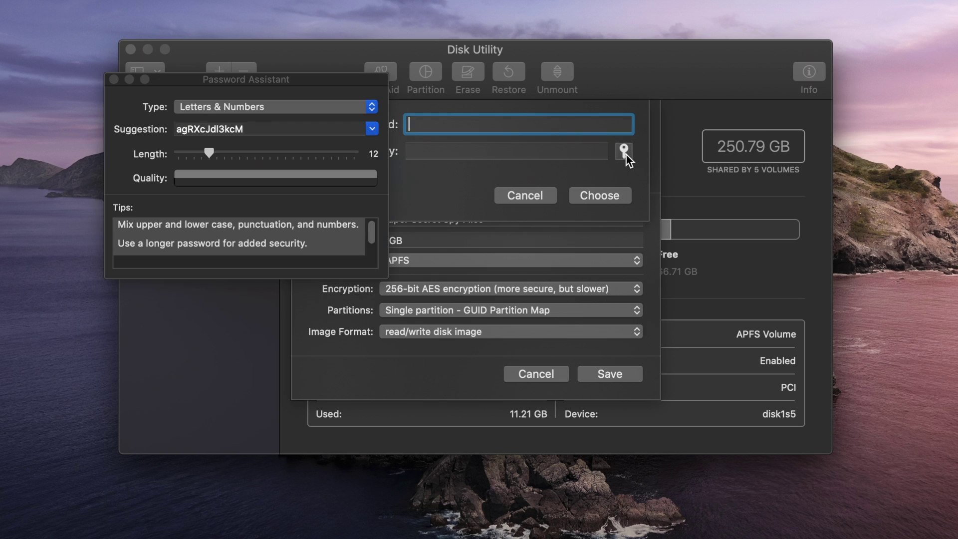
pyautogui.click(269, 83)
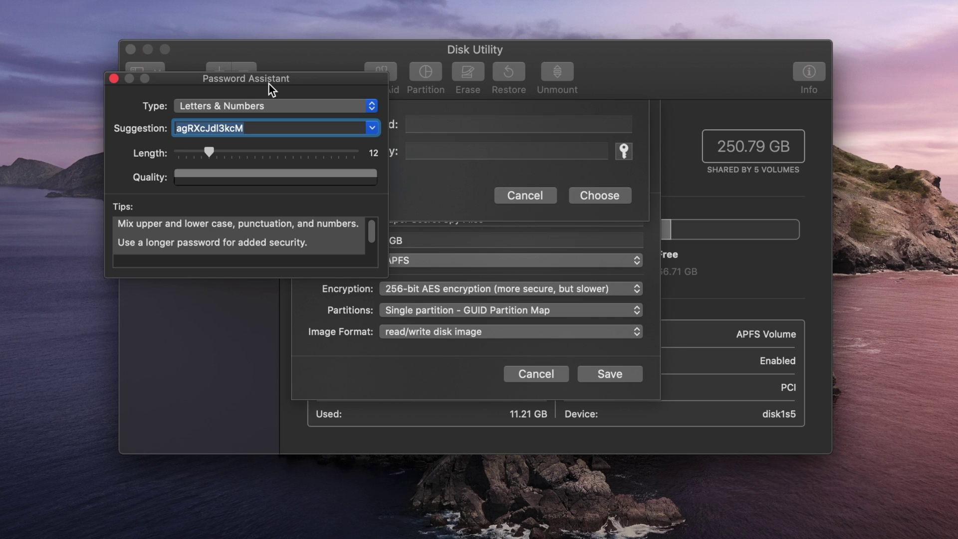
pyautogui.click(246, 111)
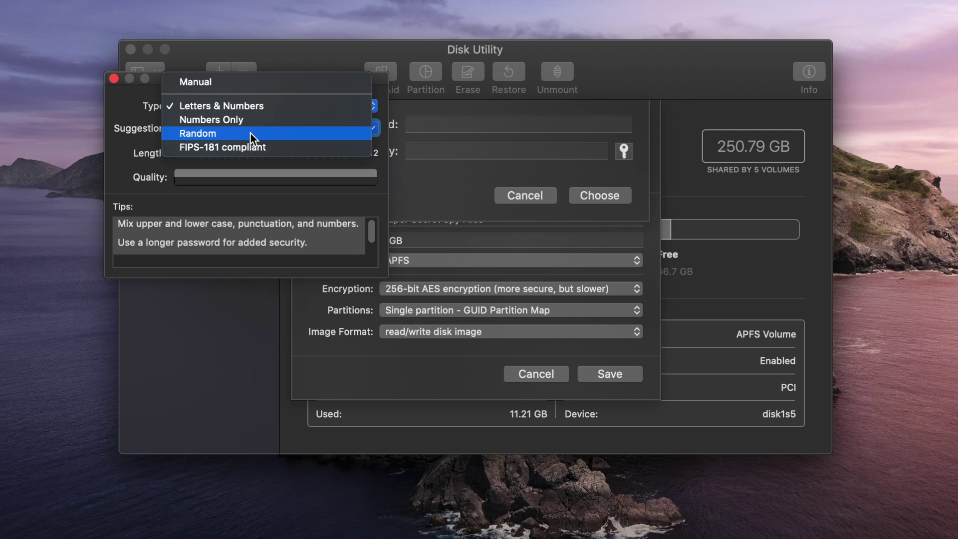
pyautogui.click(256, 106)
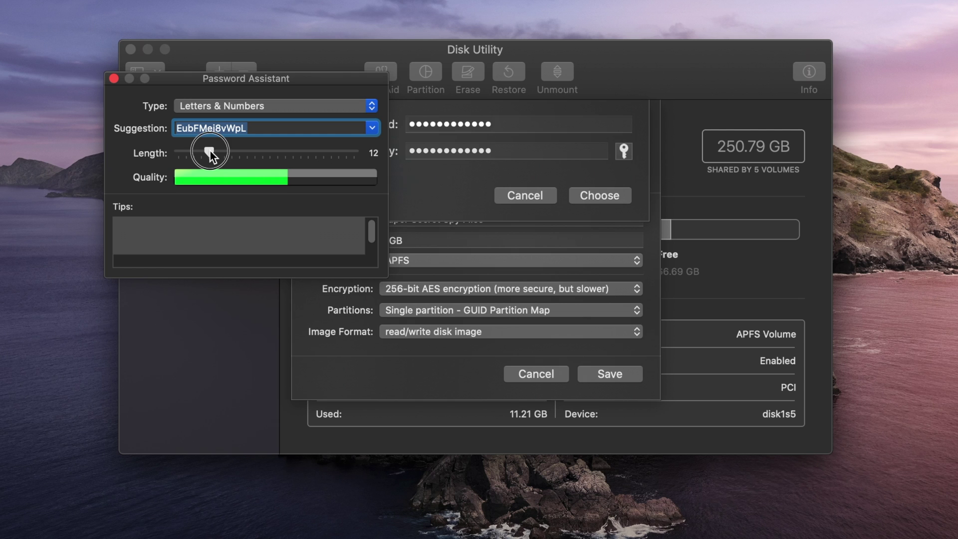
pyautogui.moveTo(210, 152); pyautogui.dragTo(242, 155)
pyautogui.click(372, 128)
pyautogui.click(312, 148)
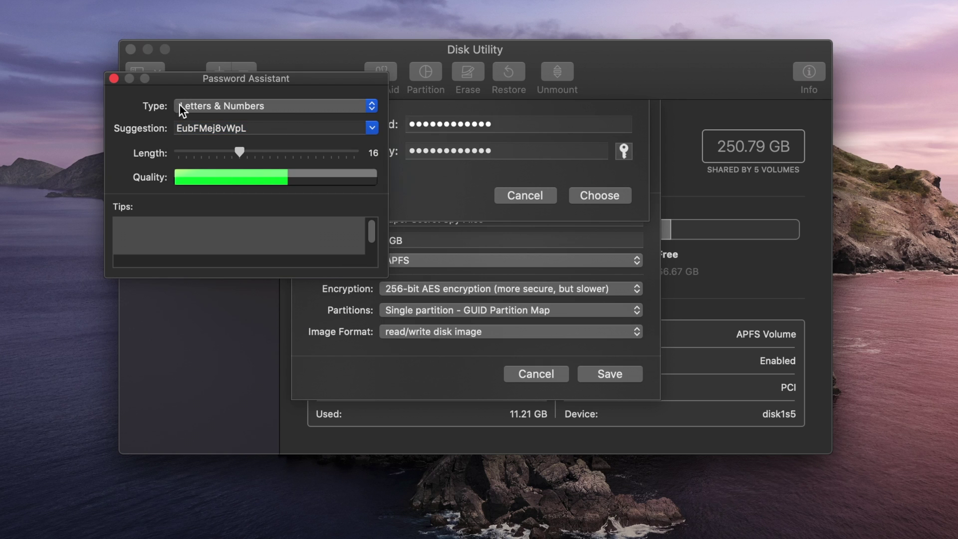
pyautogui.click(114, 78)
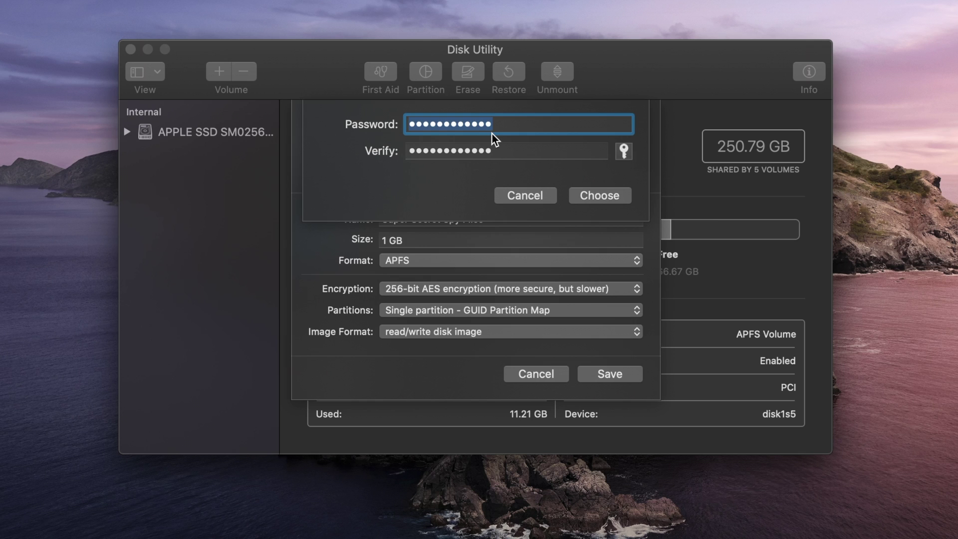
# - Enter the 12-character password in both Password and Verify, and accept it with Choose
pyautogui.press('BackSpace')
pyautogui.press('Tab')
pyautogui.press('BackSpace')
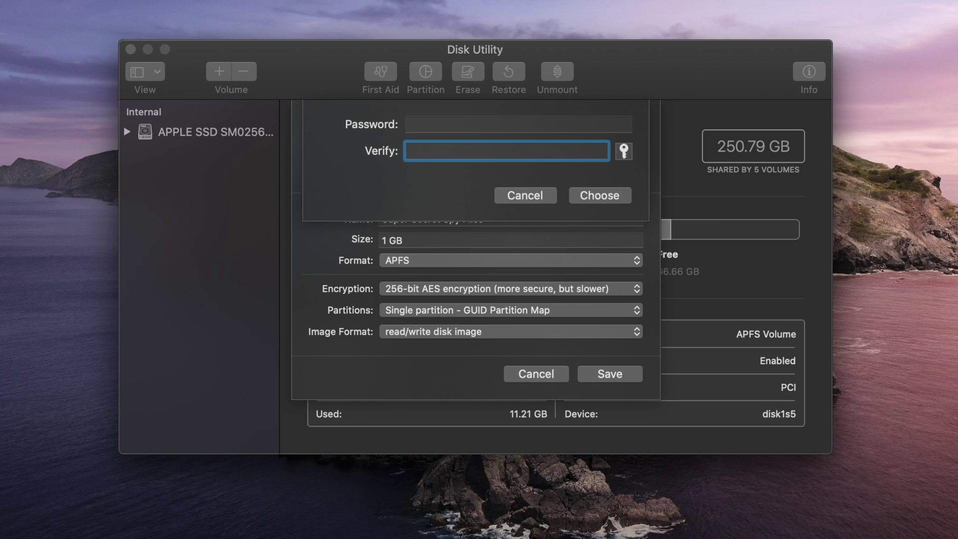
pyautogui.click(409, 125)
pyautogui.write('•••••••')
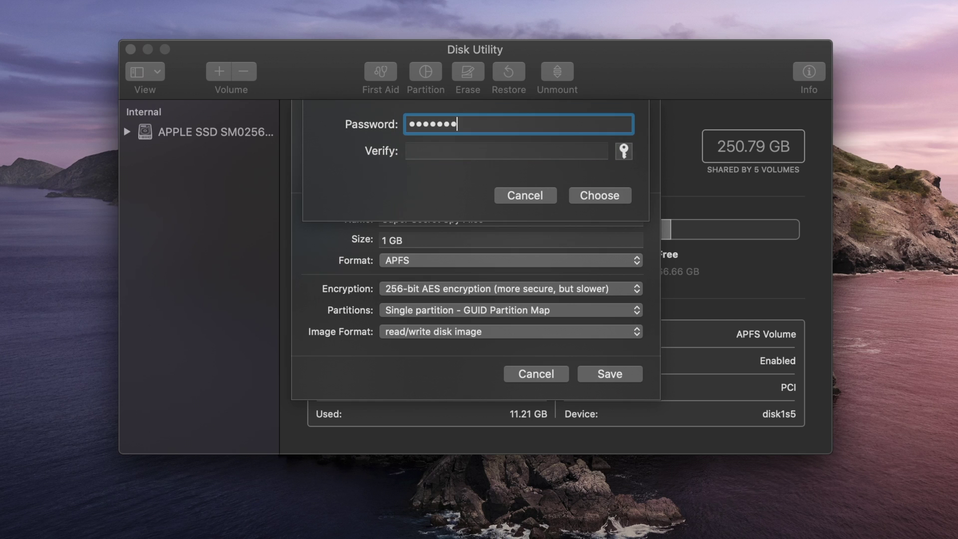
pyautogui.write('•••••')
pyautogui.press('Tab')
pyautogui.press('super+v')
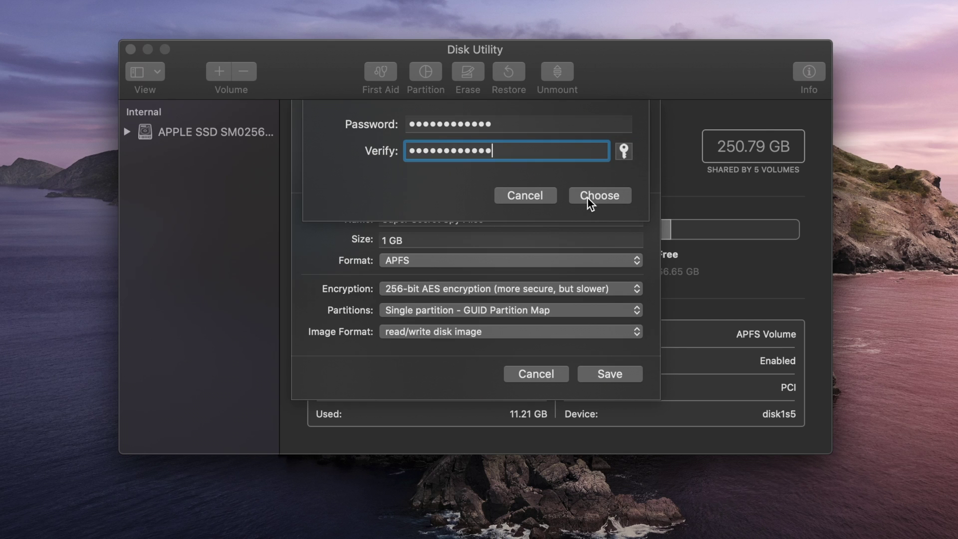
pyautogui.click(588, 197)
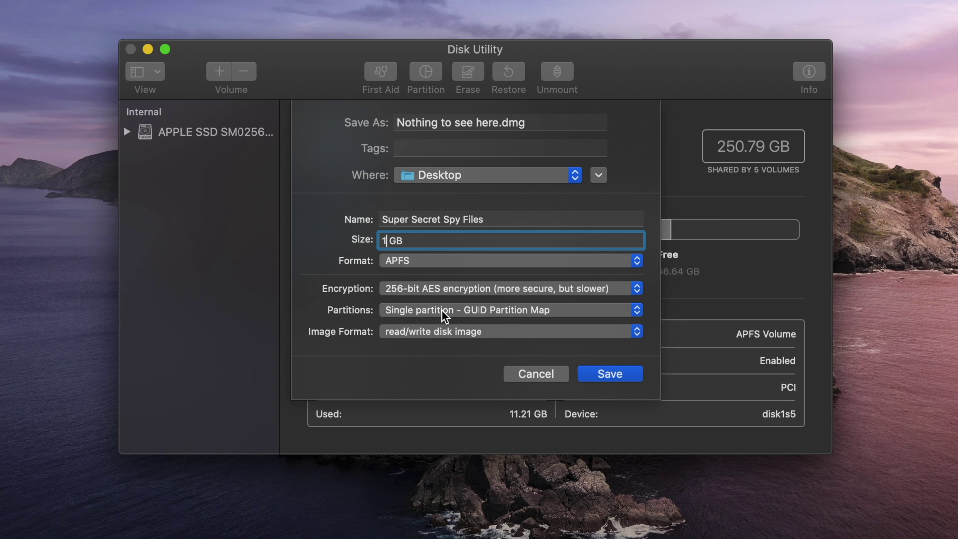
# - Show the partition map options in the Partitions menu
pyautogui.click(483, 313)
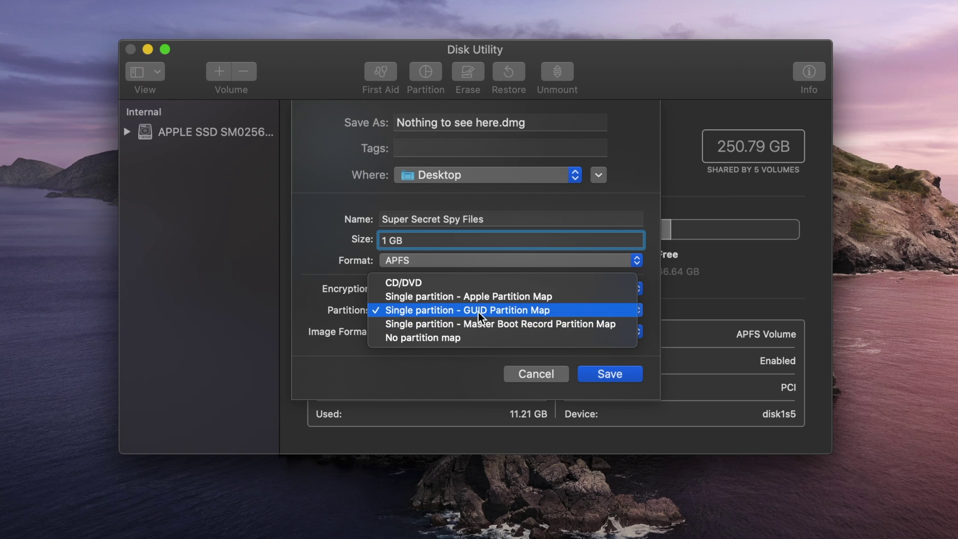
# - Keep Single partition - GUID Partition Map and show the Image Format choices
pyautogui.click(560, 310)
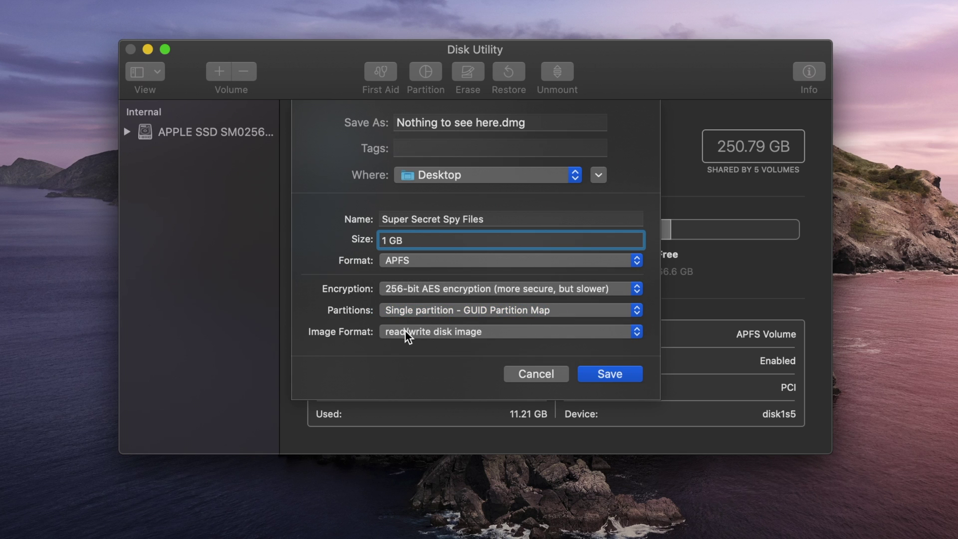
pyautogui.click(426, 332)
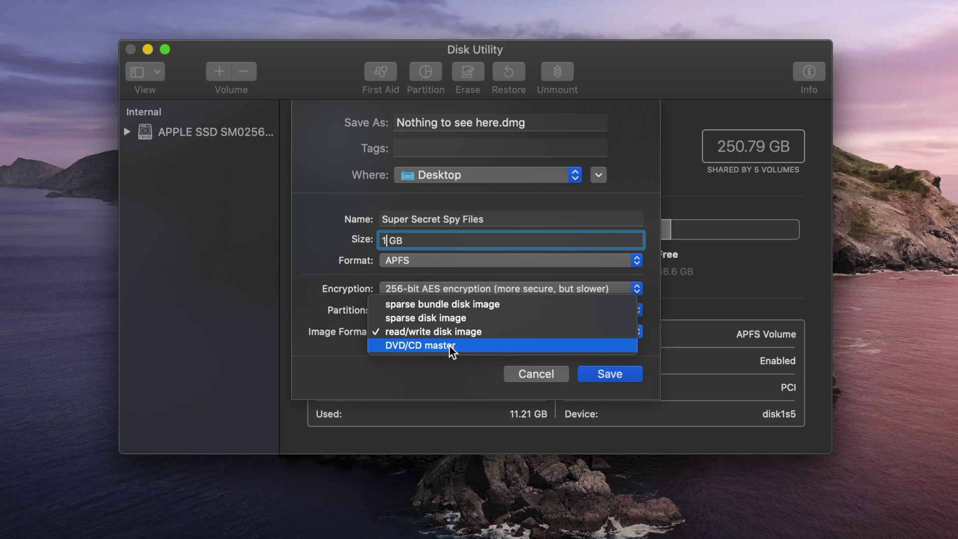
# - Set the image format to sparse bundle disk image and re-enter the size as 1 GB
pyautogui.click(471, 304)
pyautogui.doubleClick(388, 240)
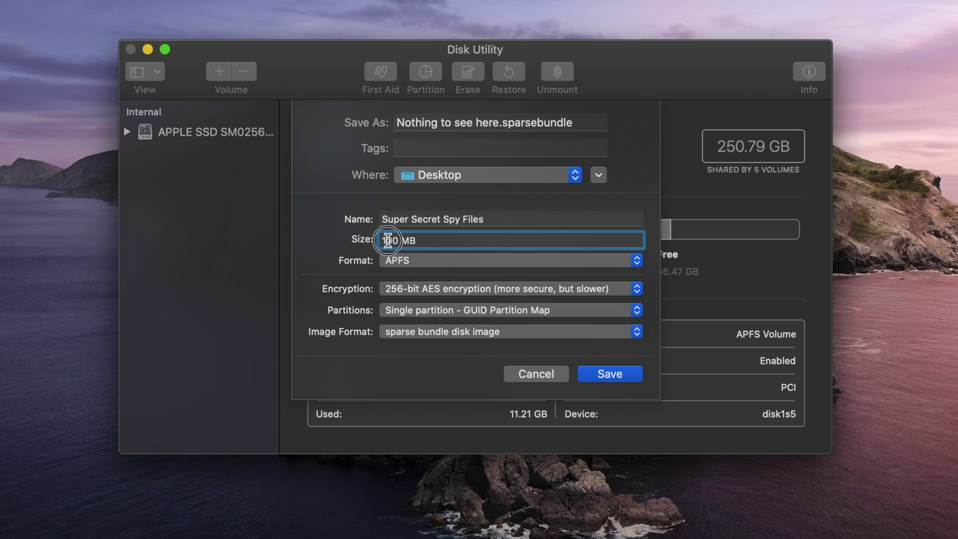
pyautogui.write('1')
pyautogui.click(396, 241)
pyautogui.press('BackSpace')
pyautogui.write('G')
# - Save the encrypted sparse bundle image, then close the completed creation report with Done
pyautogui.click(606, 374)
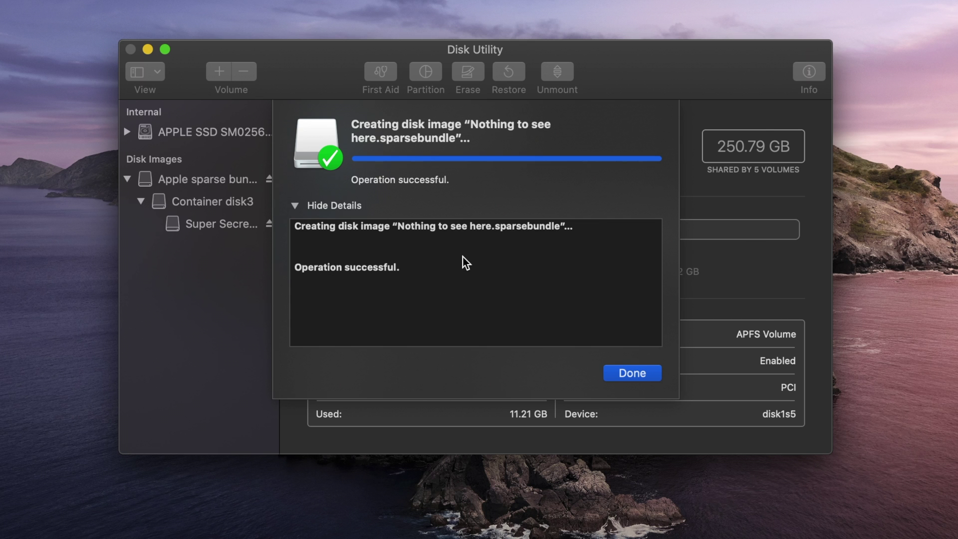
pyautogui.click(622, 373)
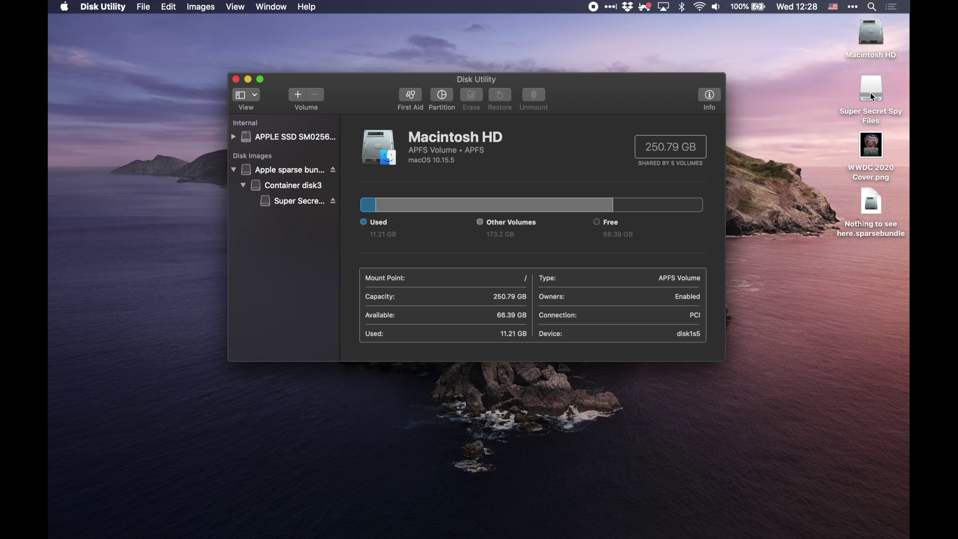
# - Open the Super Secret Spy Files volume, drag WWDC 2020 Cover.png into it, and close its window
pyautogui.doubleClick(870, 94)
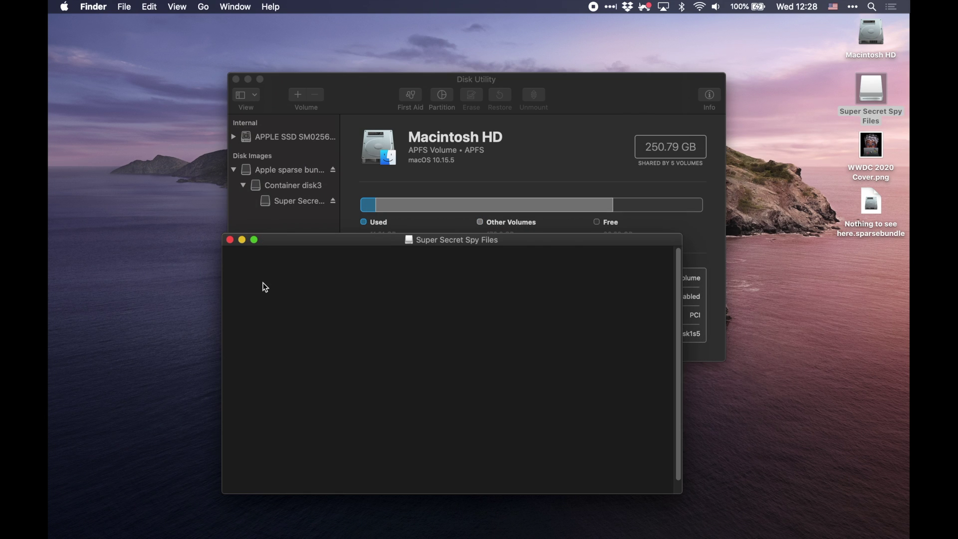
pyautogui.click(229, 240)
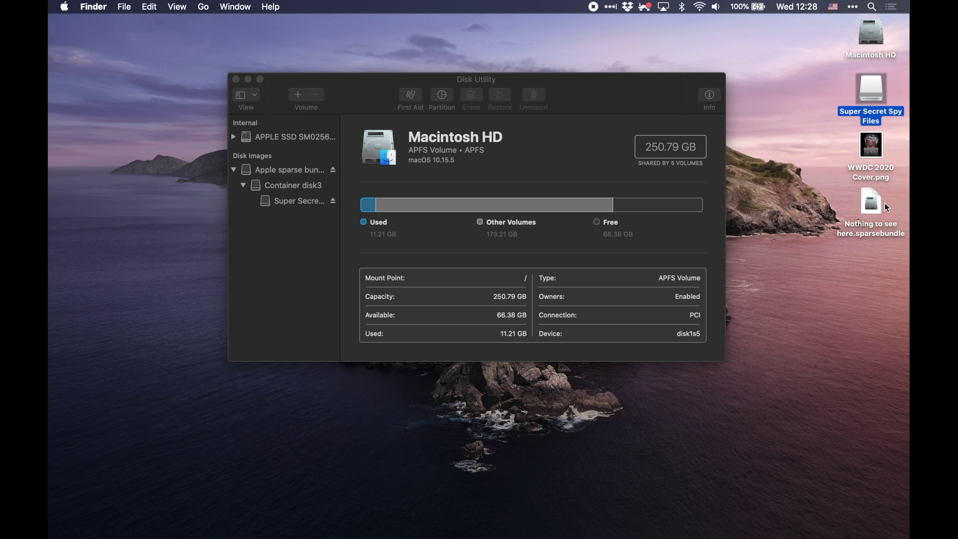
pyautogui.click(869, 205)
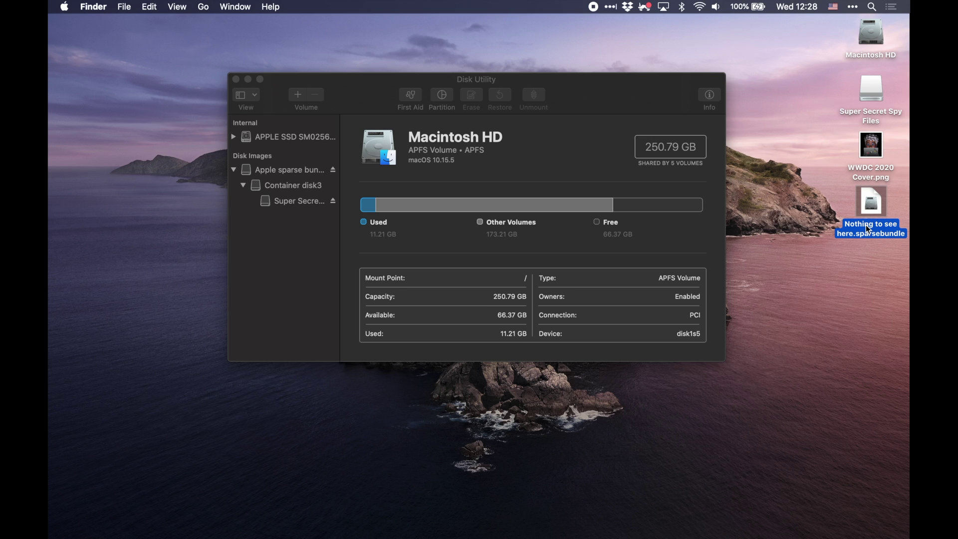
pyautogui.click(868, 252)
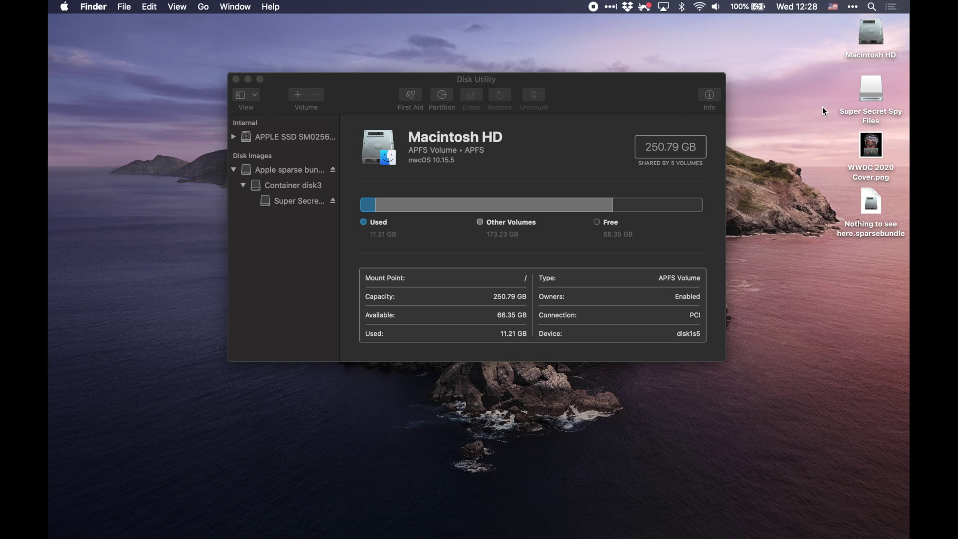
pyautogui.doubleClick(874, 117)
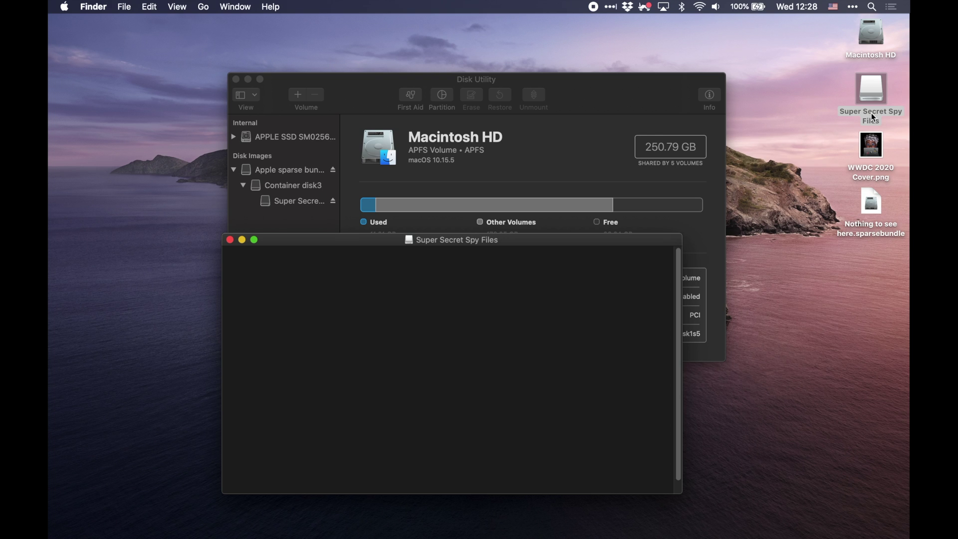
pyautogui.click(877, 153)
pyautogui.moveTo(877, 153); pyautogui.dragTo(280, 288)
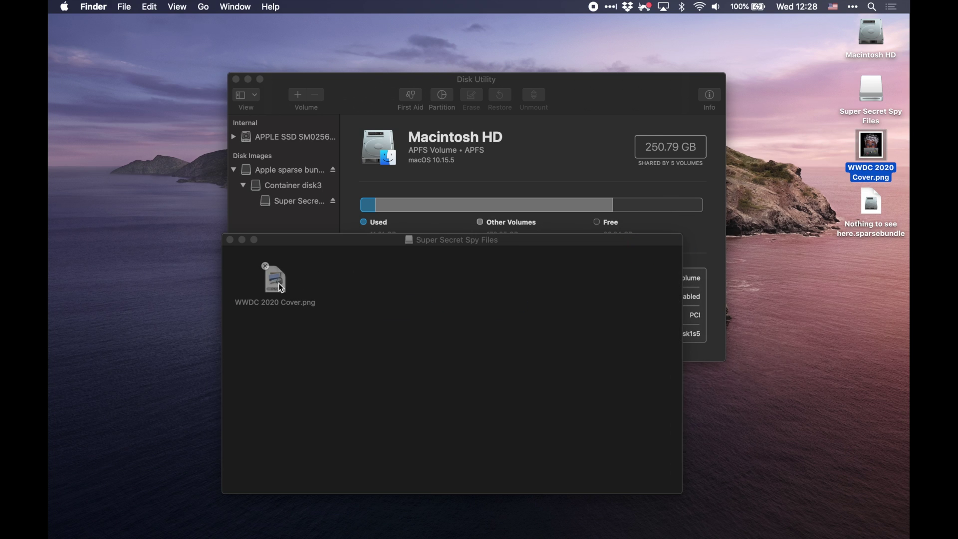
pyautogui.click(230, 240)
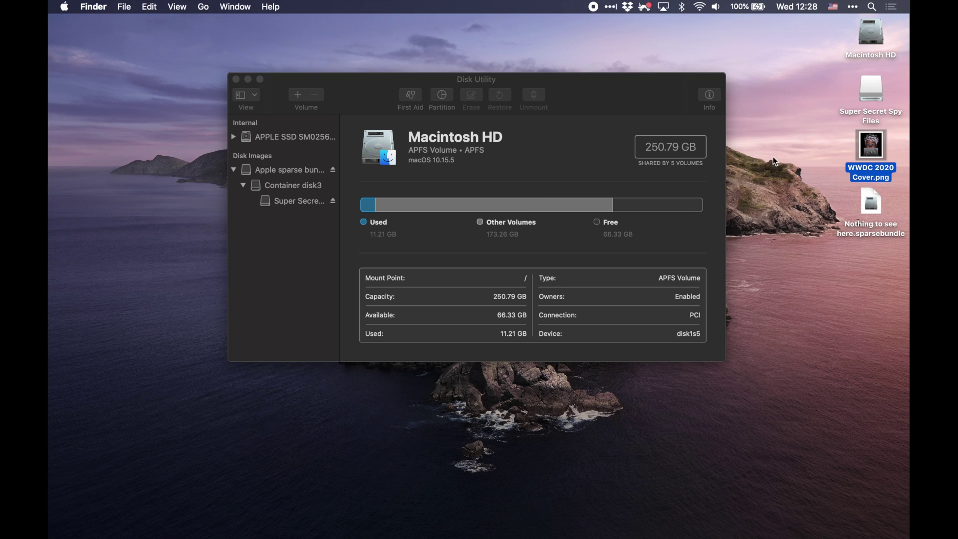
# - Eject the Super Secret Spy Files volume and minimize Disk Utility
pyautogui.rightClick(870, 85)
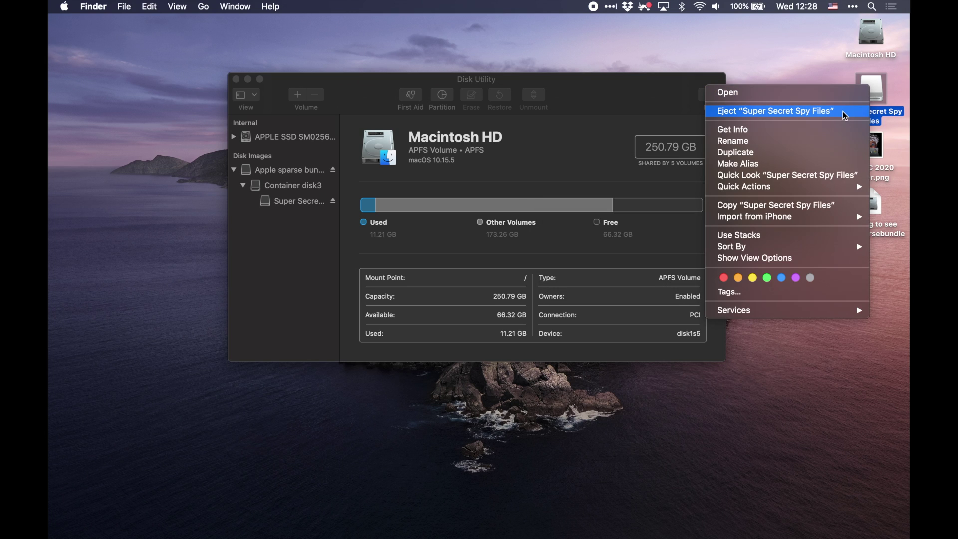
pyautogui.click(858, 110)
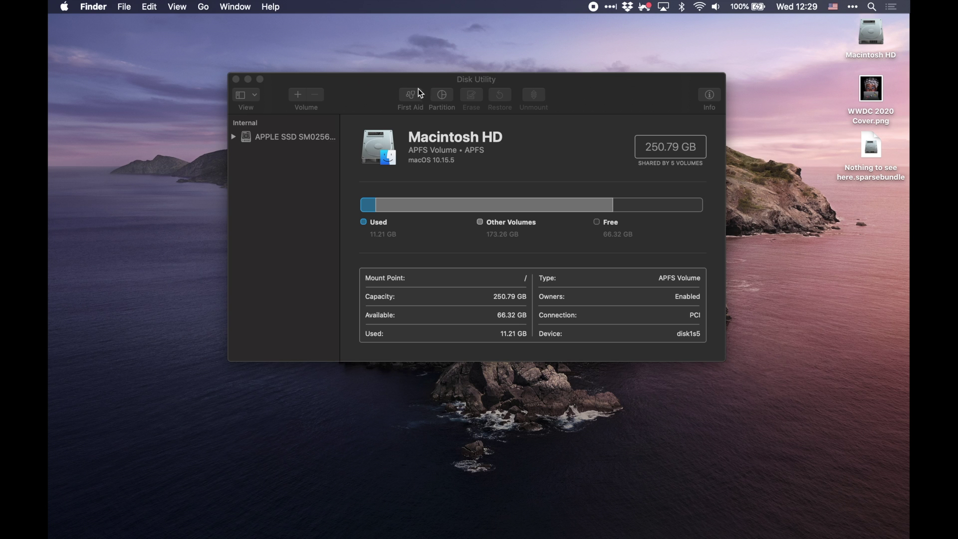
pyautogui.click(247, 79)
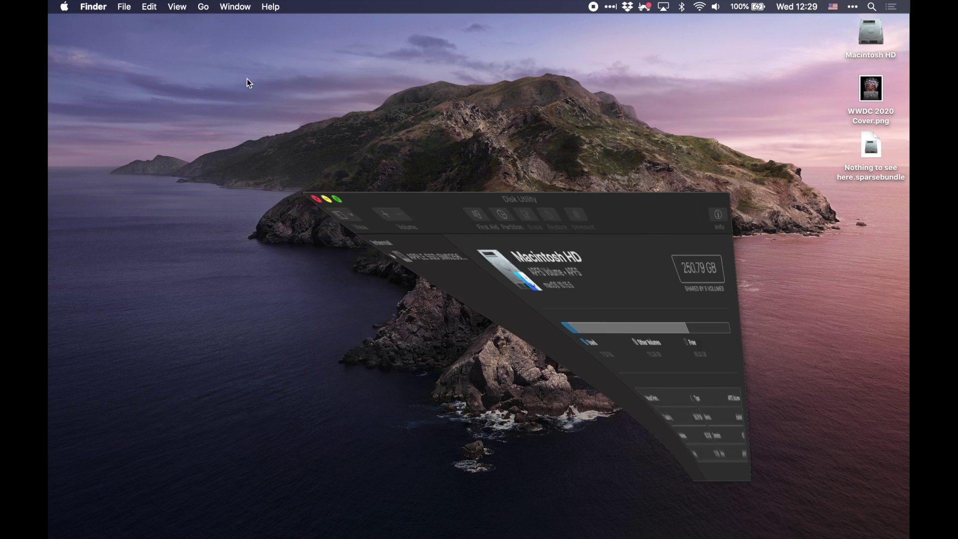
# - Check Get Info for Nothing to see here.sparsebundle, then select WWDC 2020 Cover.png
pyautogui.click(874, 141)
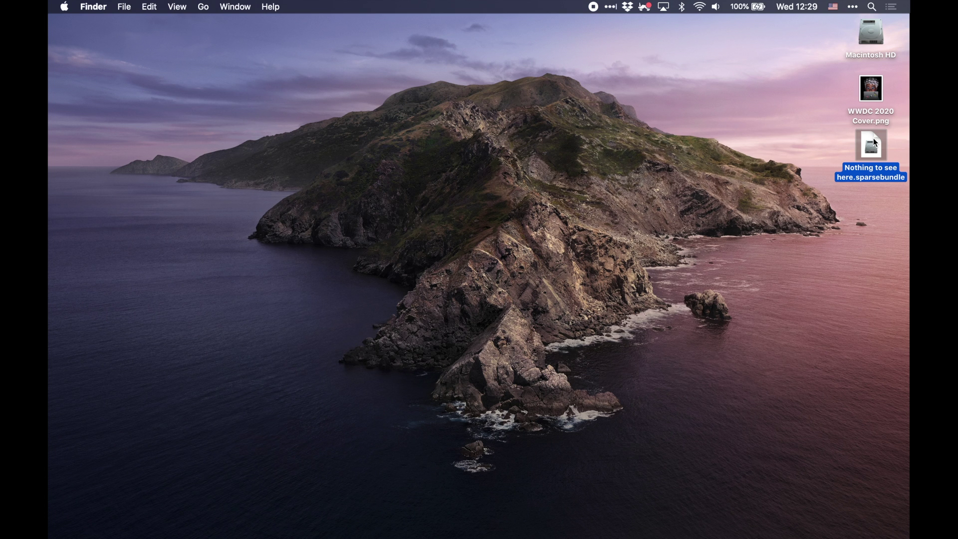
pyautogui.rightClick(875, 142)
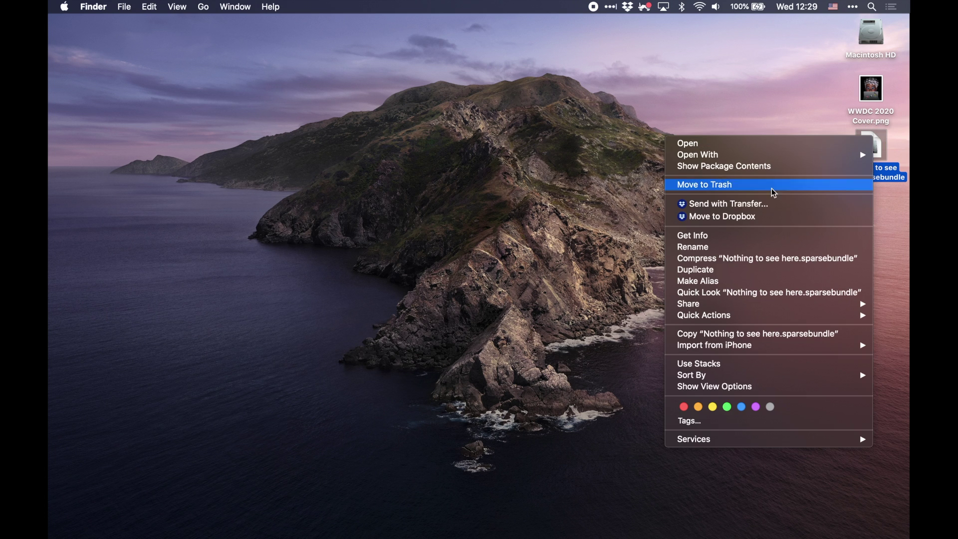
pyautogui.click(724, 235)
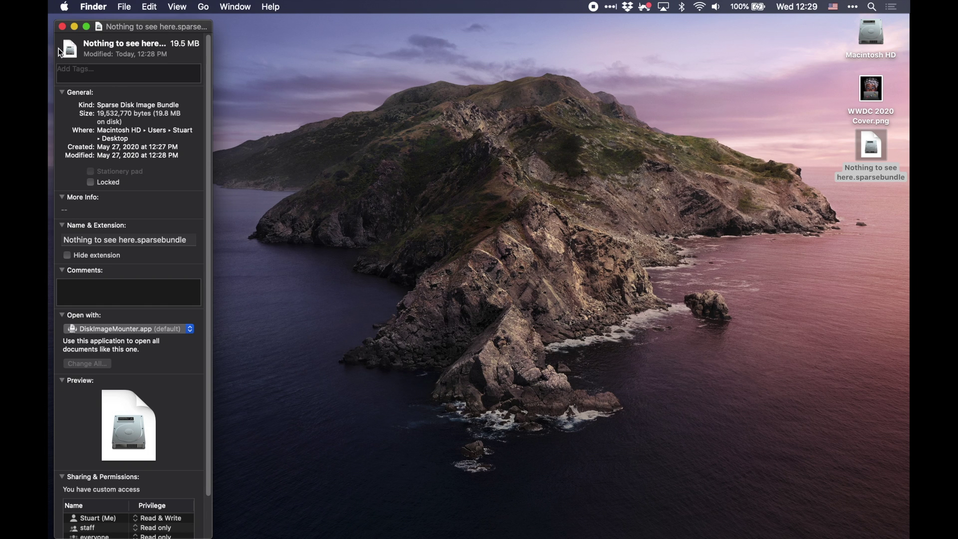
pyautogui.click(62, 26)
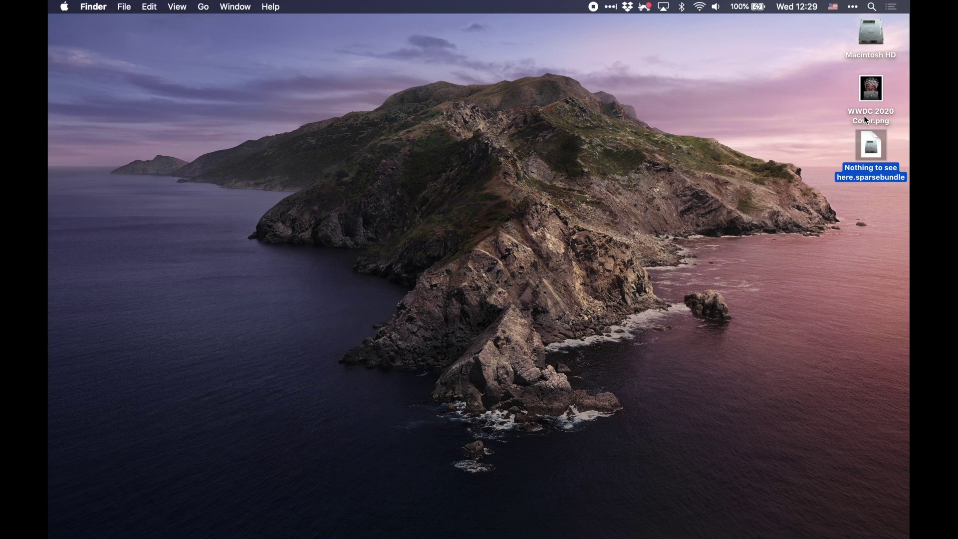
pyautogui.click(826, 147)
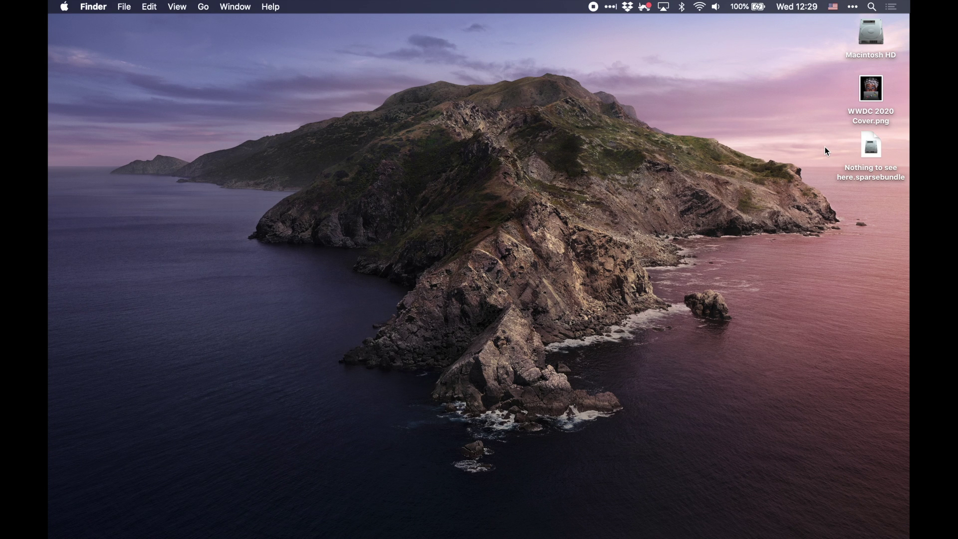
pyautogui.click(869, 90)
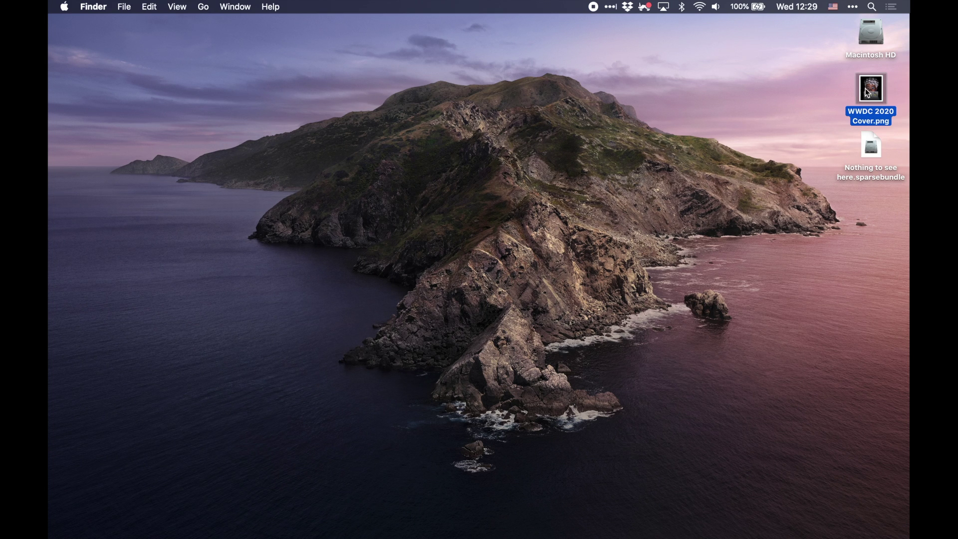
# - Open Nothing to see here.sparsebundle and unlock it with its password
pyautogui.doubleClick(873, 150)
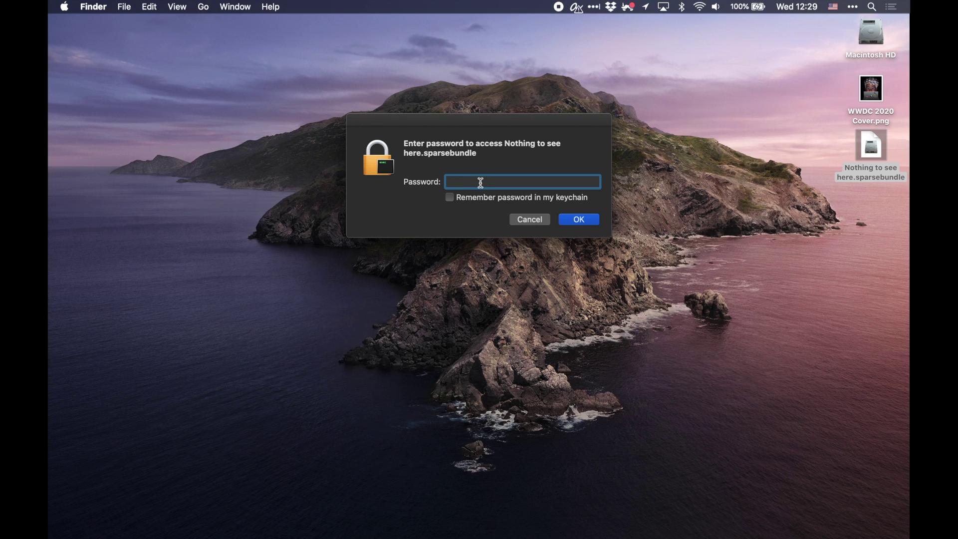
pyautogui.write('••••••••••••')
pyautogui.press('Return')
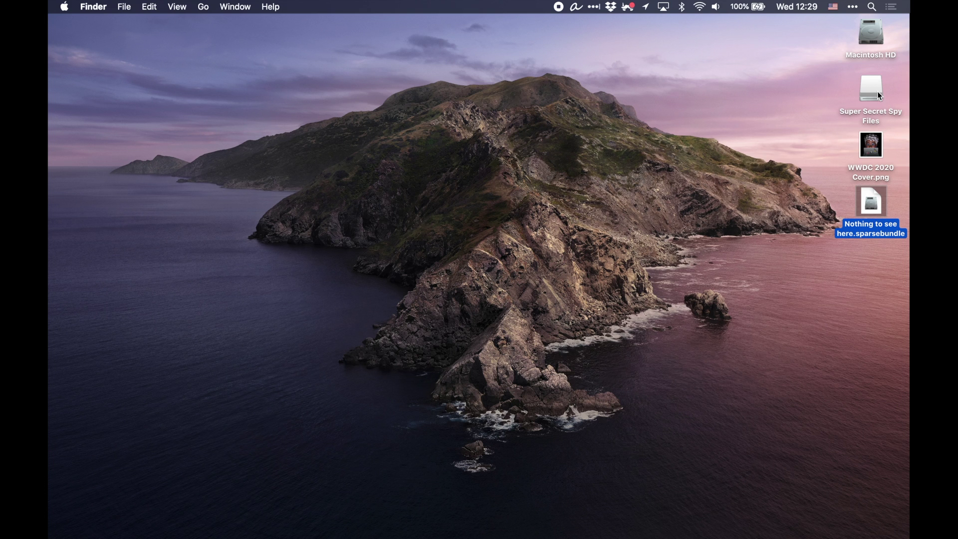
# - Move WWDC 2020 Cover.png to the desktop, replacing the existing copy, then copy it back into the volume
pyautogui.doubleClick(876, 91)
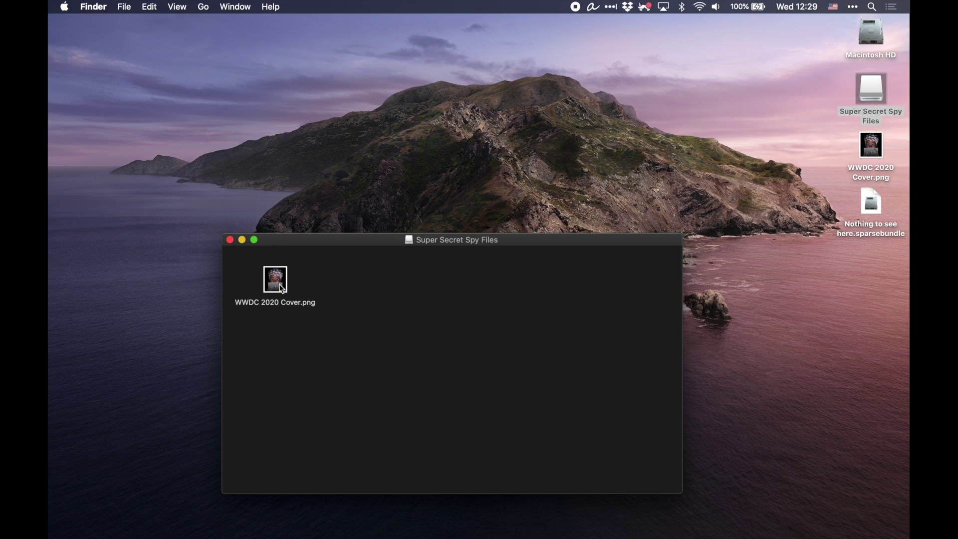
pyautogui.moveTo(283, 289); pyautogui.dragTo(258, 118)
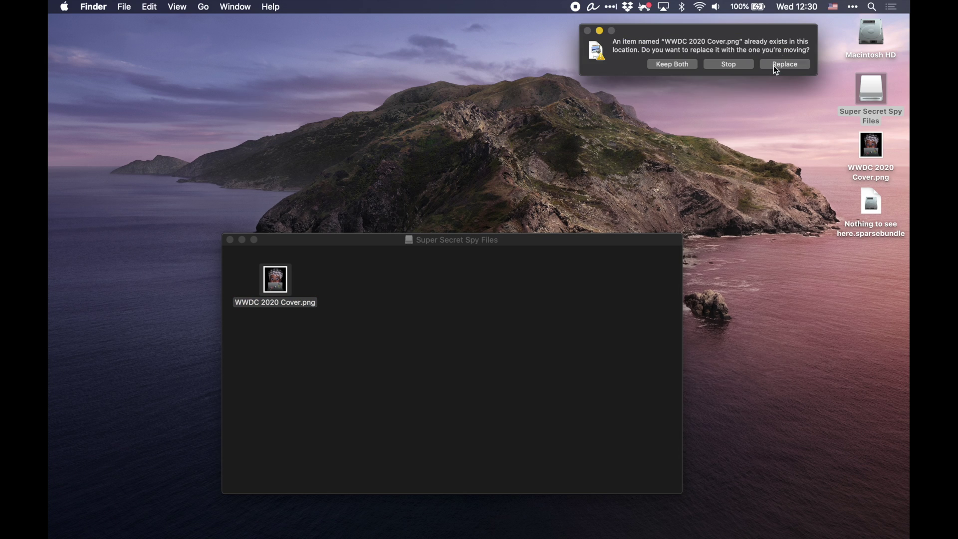
pyautogui.click(777, 65)
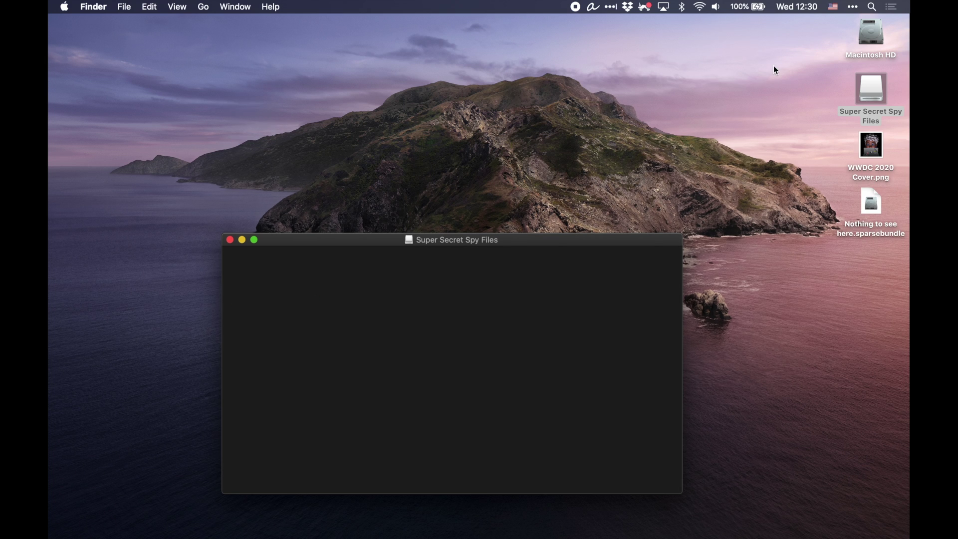
pyautogui.moveTo(872, 146); pyautogui.dragTo(502, 271)
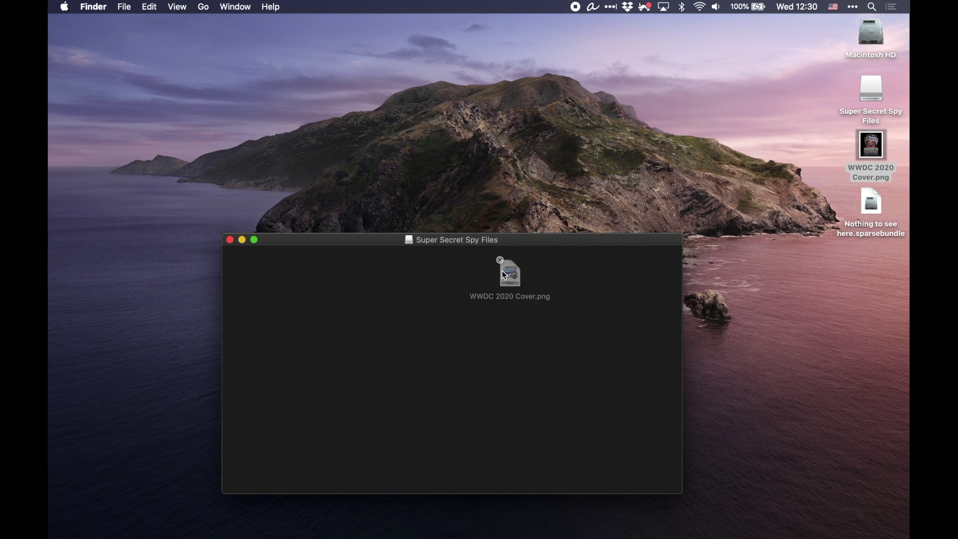
pyautogui.click(230, 241)
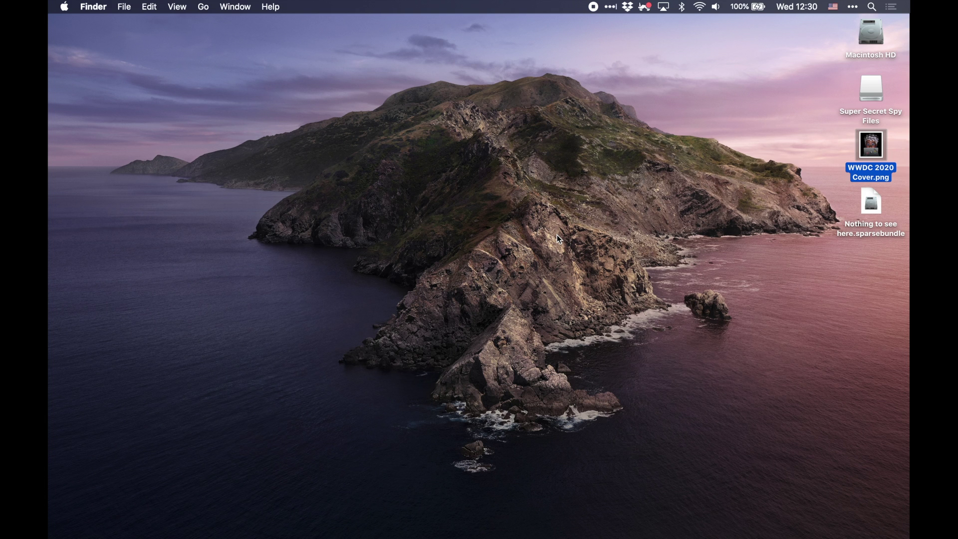
pyautogui.rightClick(874, 92)
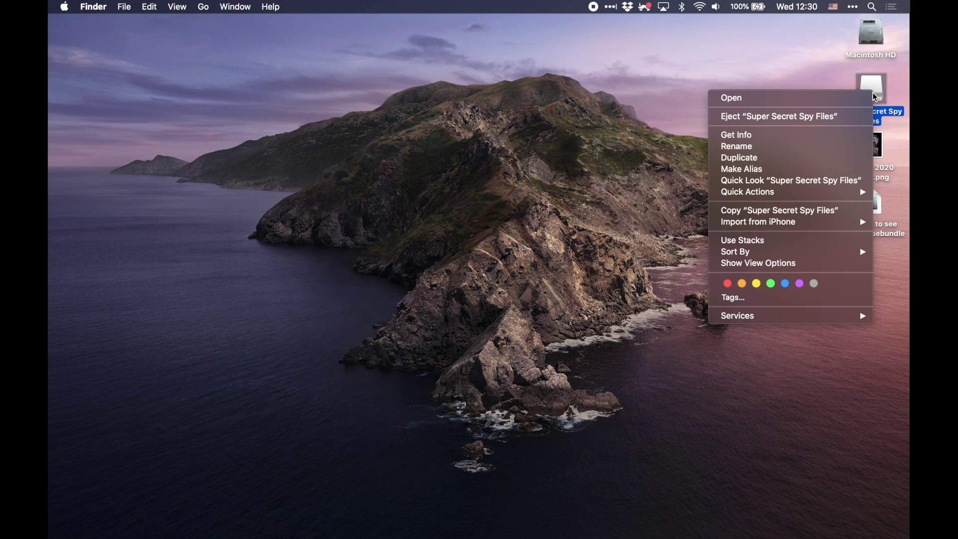
# - Choose Eject for the Super Secret Spy Files disk icon
pyautogui.click(830, 118)
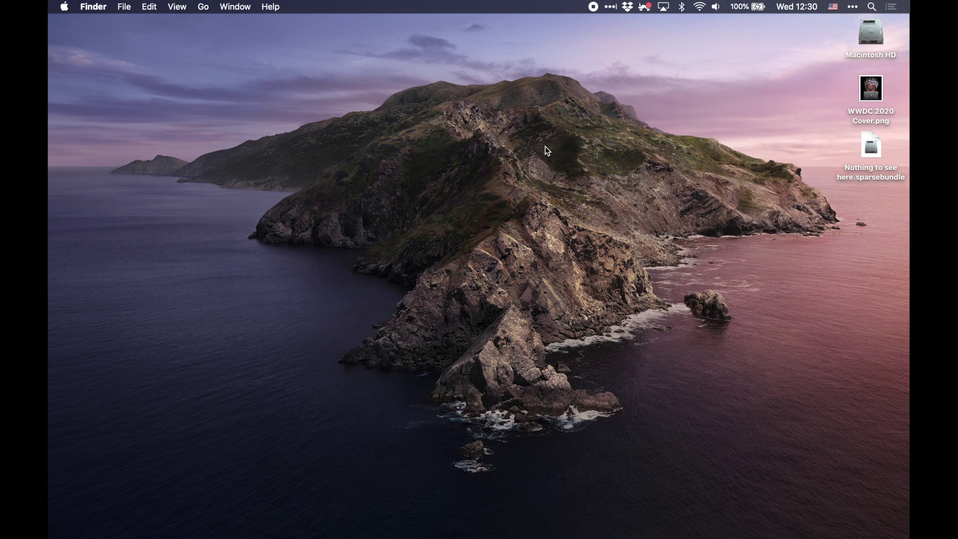